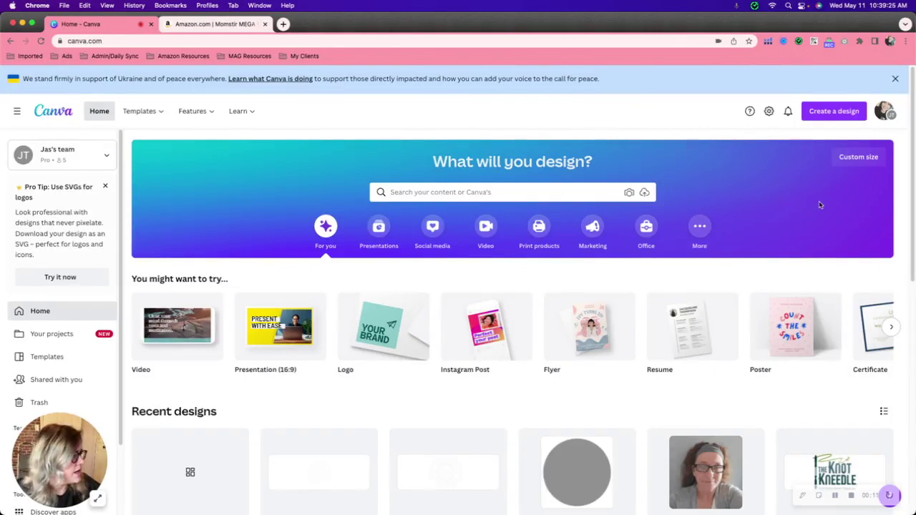
Step: Create a 2000 × 2000 px custom-size design, then bring up the Amazon MEGA PINT tumbler listing
scroll(820, 204, down, 1)
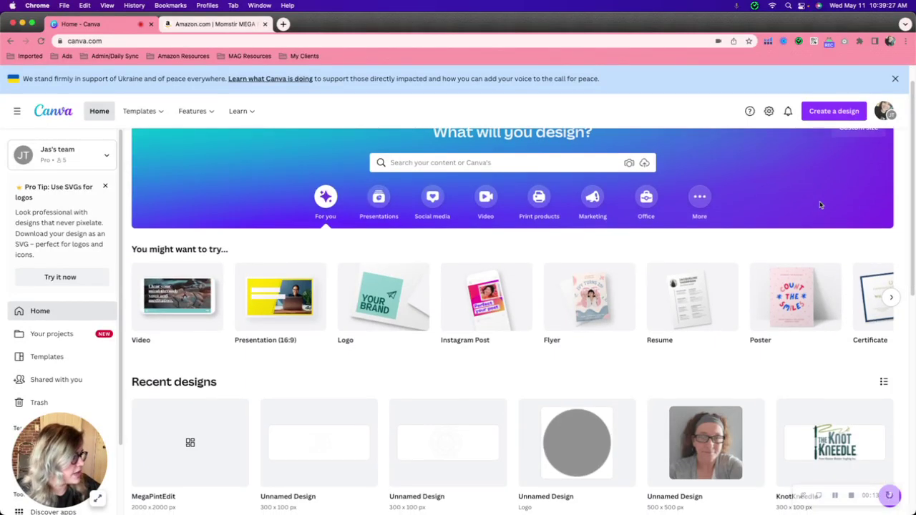
scroll(820, 204, up, 1)
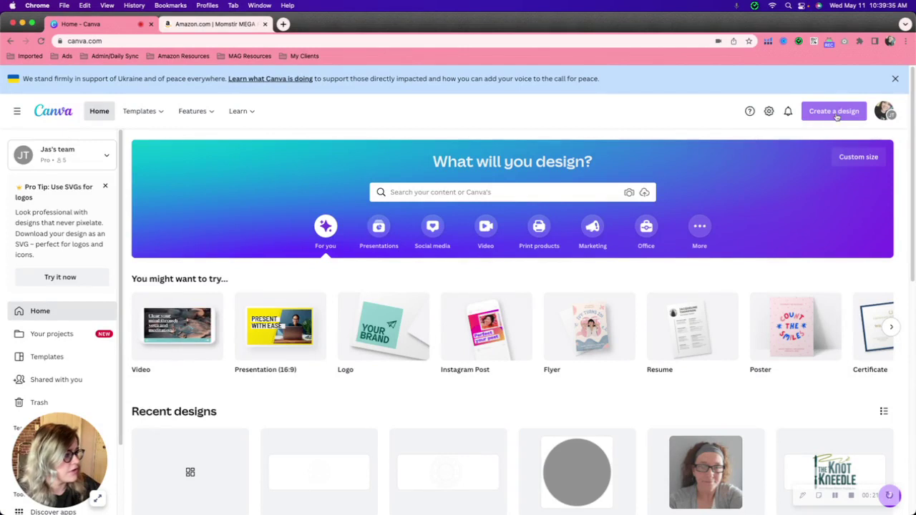
click(839, 114)
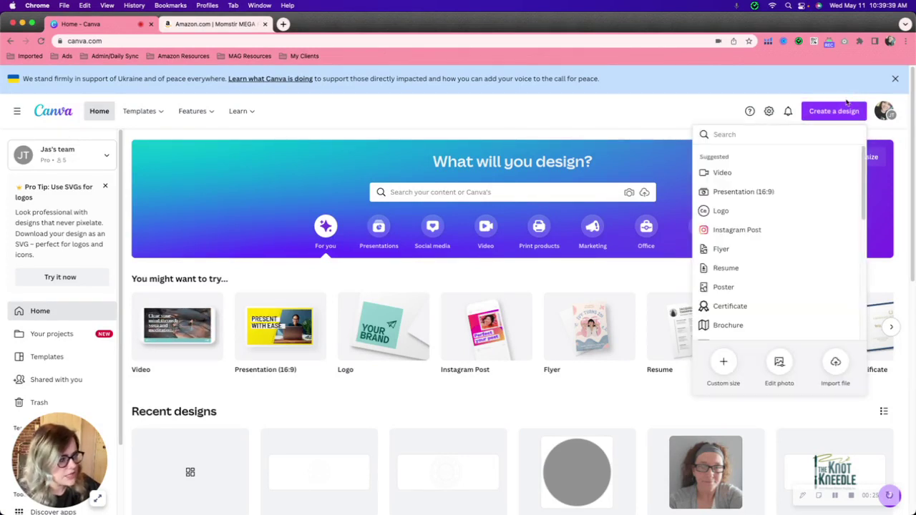
click(719, 363)
click(719, 176)
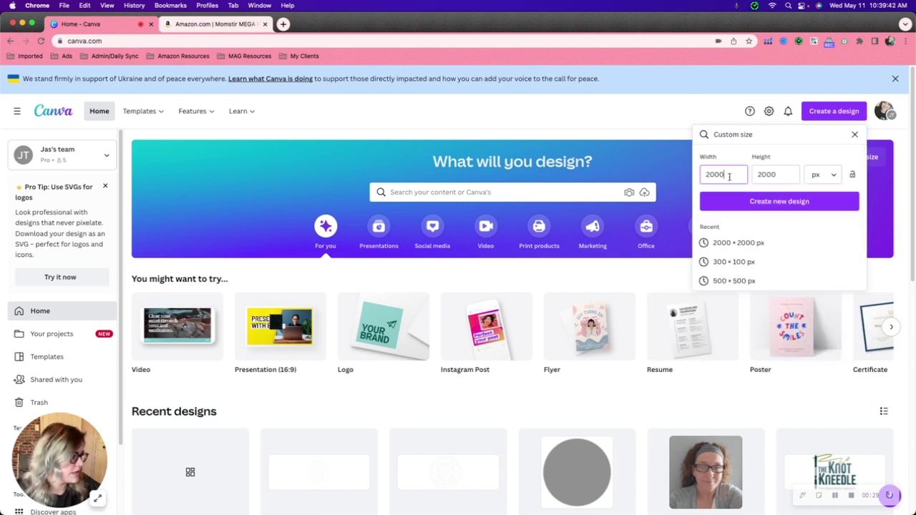
click(775, 207)
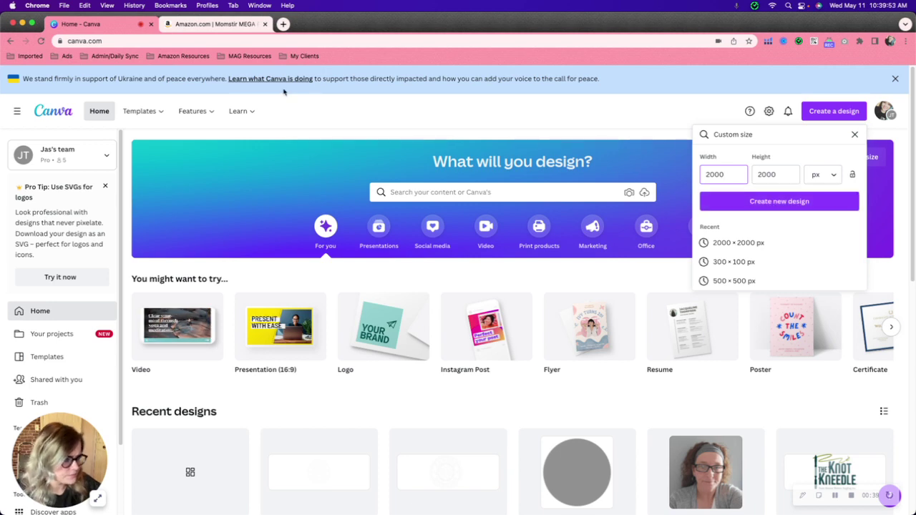
click(207, 25)
mouse_move(357, 366)
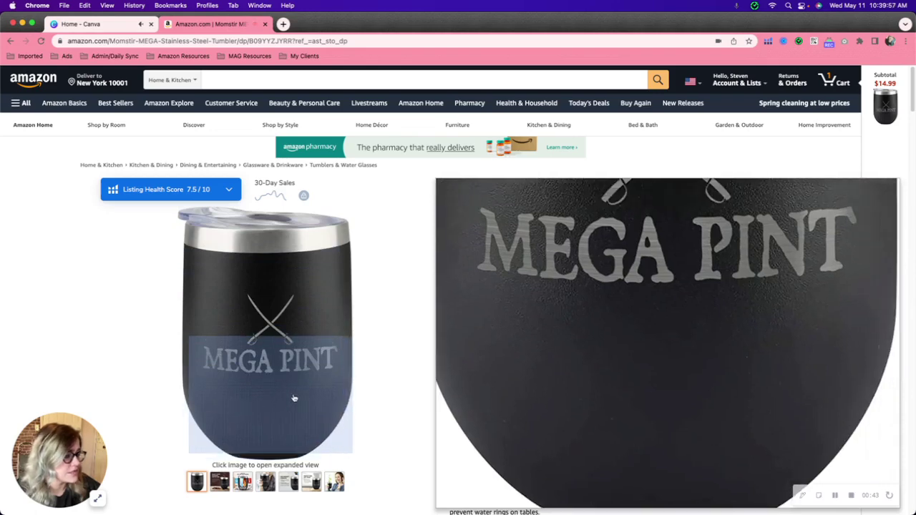
click(275, 266)
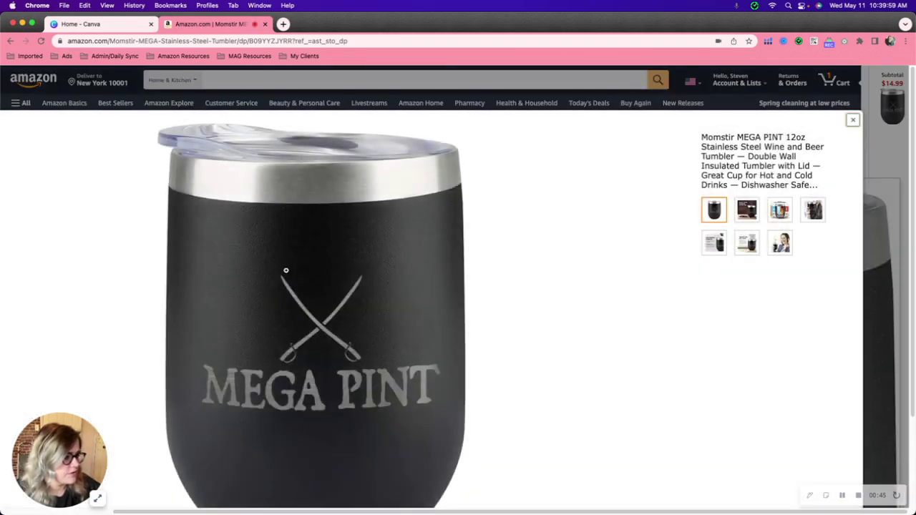
scroll(292, 243, down, 3)
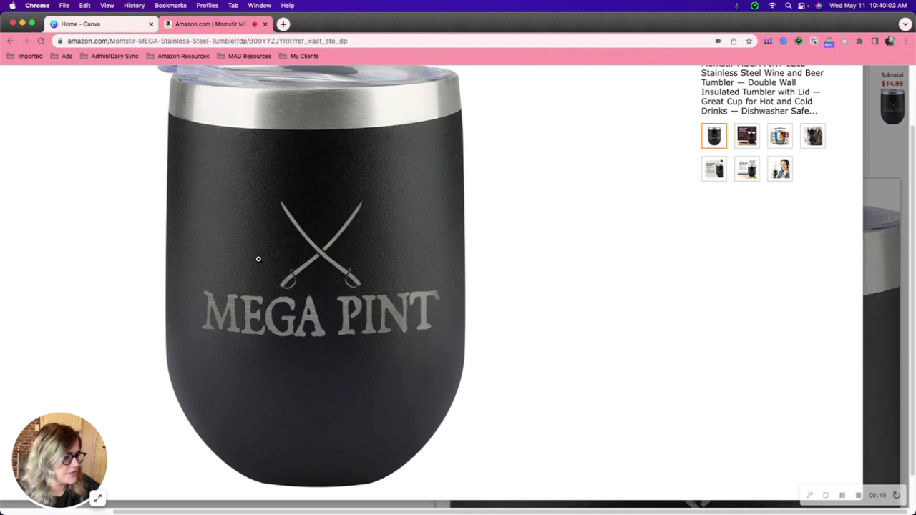
click(255, 260)
scroll(495, 292, up, 3)
click(494, 294)
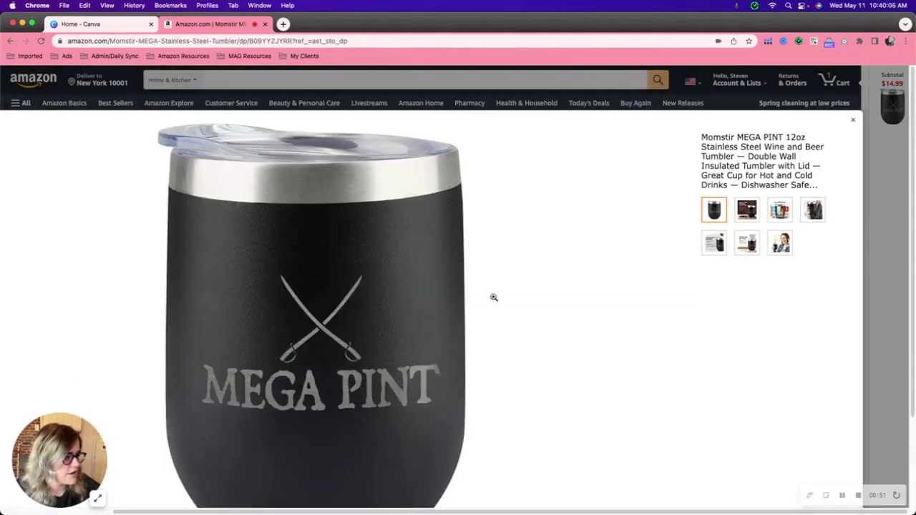
click(853, 120)
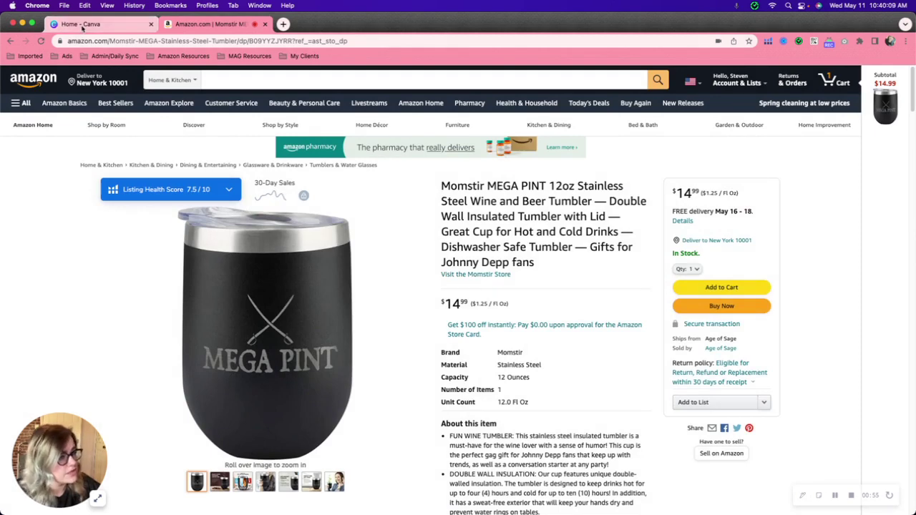
click(107, 23)
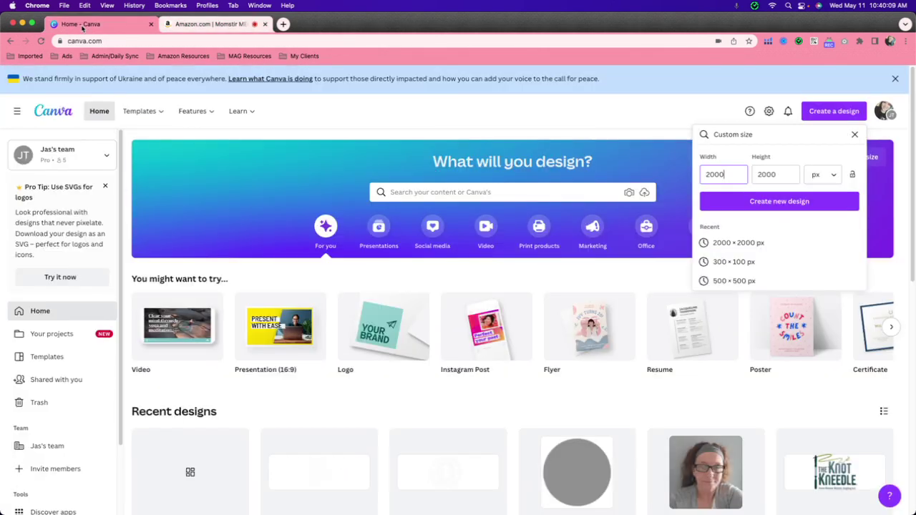
Step: Start a blank 2000 × 2000 px design and centre the uploaded MEGA PINT tumbler photo on it
click(773, 199)
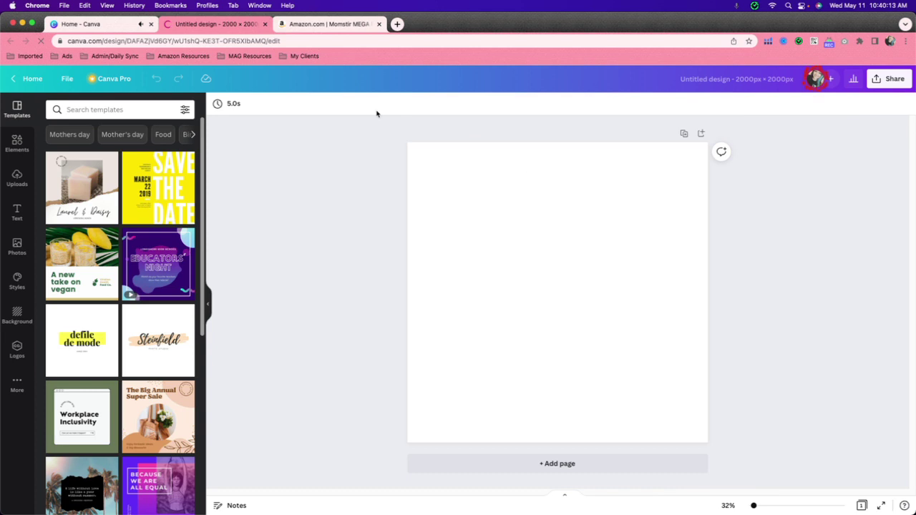
click(17, 179)
click(134, 226)
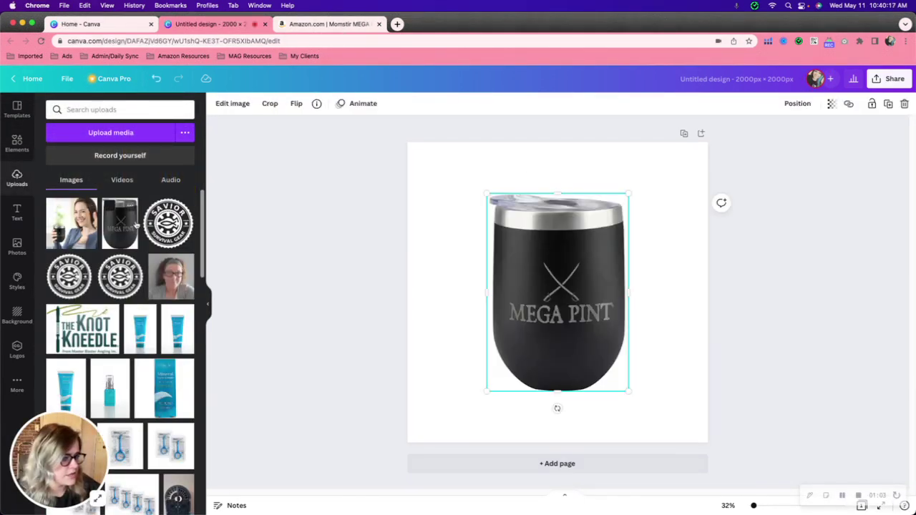
drag(569, 277, 564, 269)
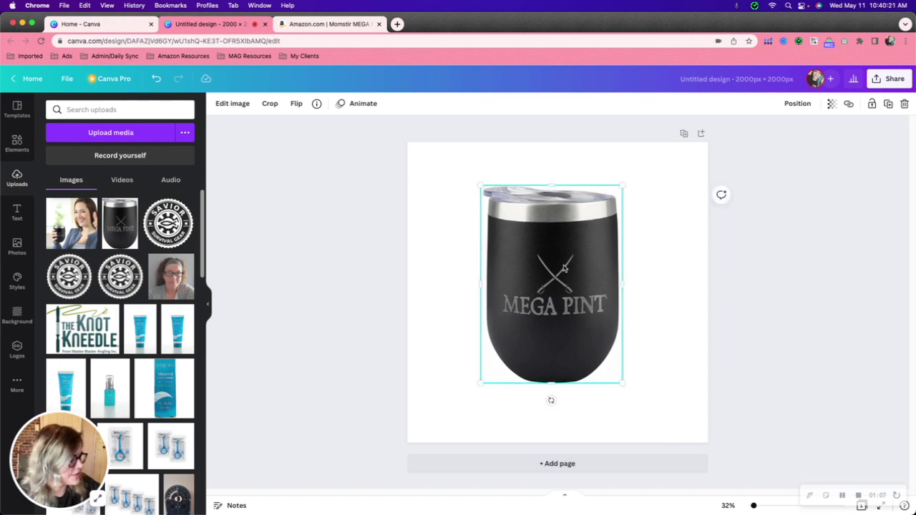
drag(565, 269, 573, 275)
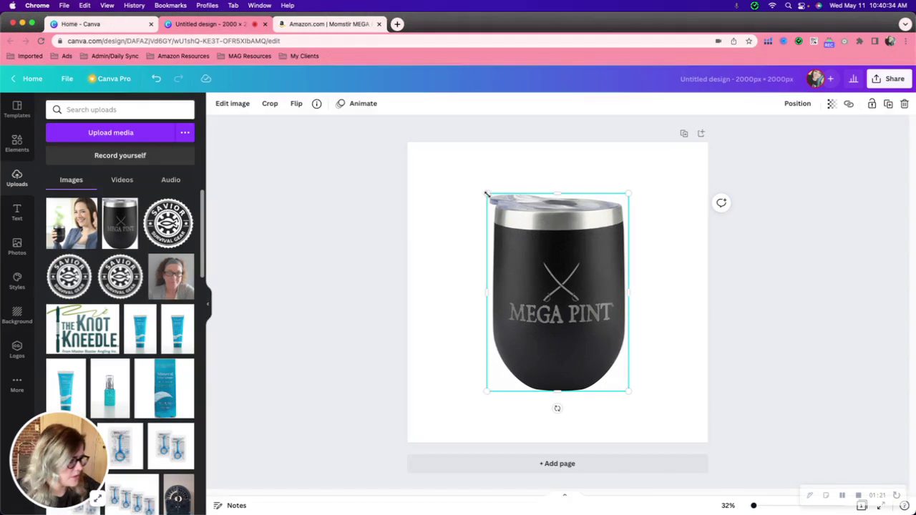
Step: Enlarge the tumbler photo from its corners to nearly full page height, keeping it horizontally centred
drag(486, 194, 384, 178)
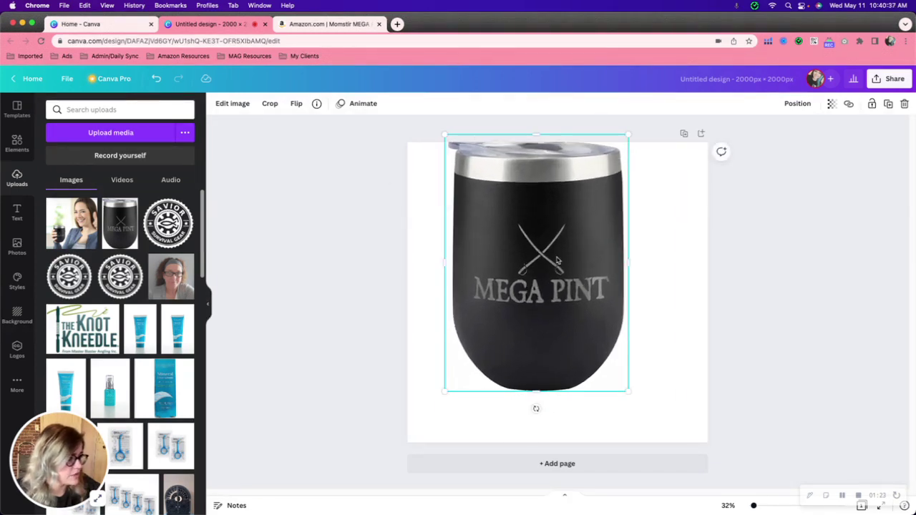
drag(556, 262, 577, 287)
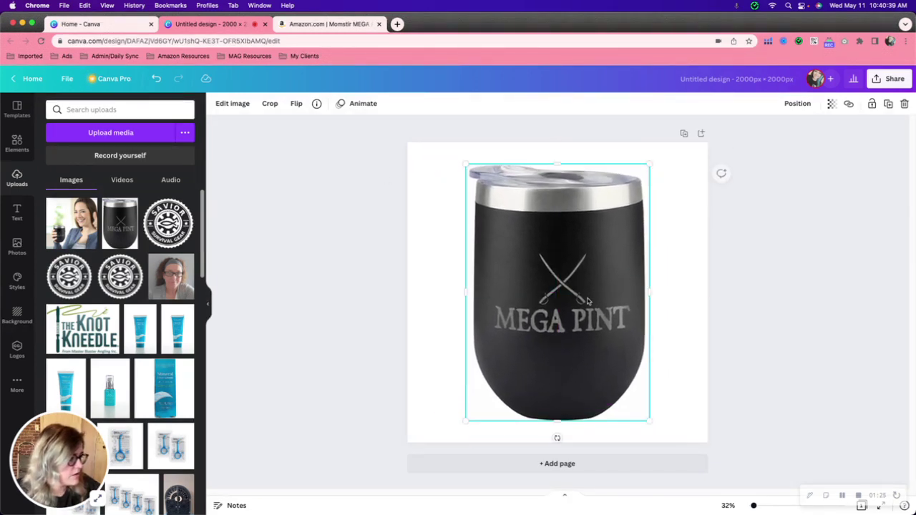
drag(648, 420, 664, 443)
mouse_move(543, 364)
mouse_down()
mouse_move(532, 342)
mouse_move(533, 351)
mouse_up()
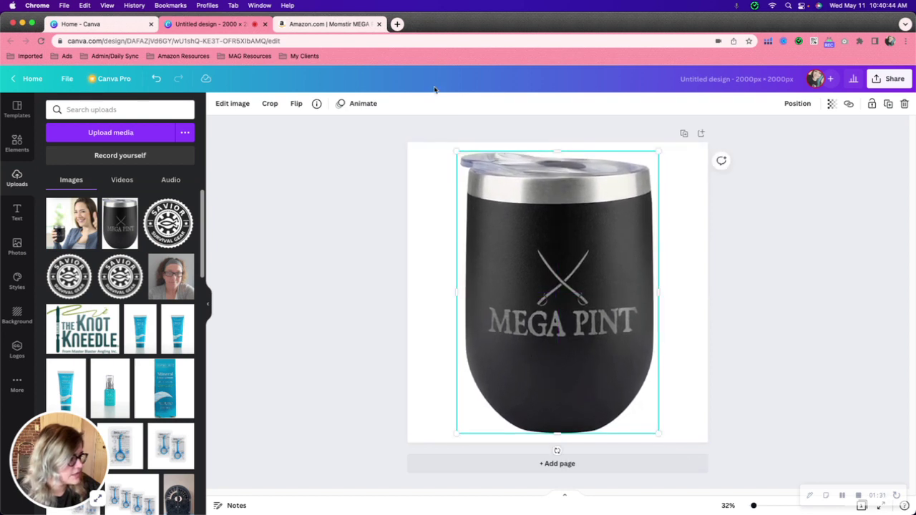
drag(453, 151, 451, 144)
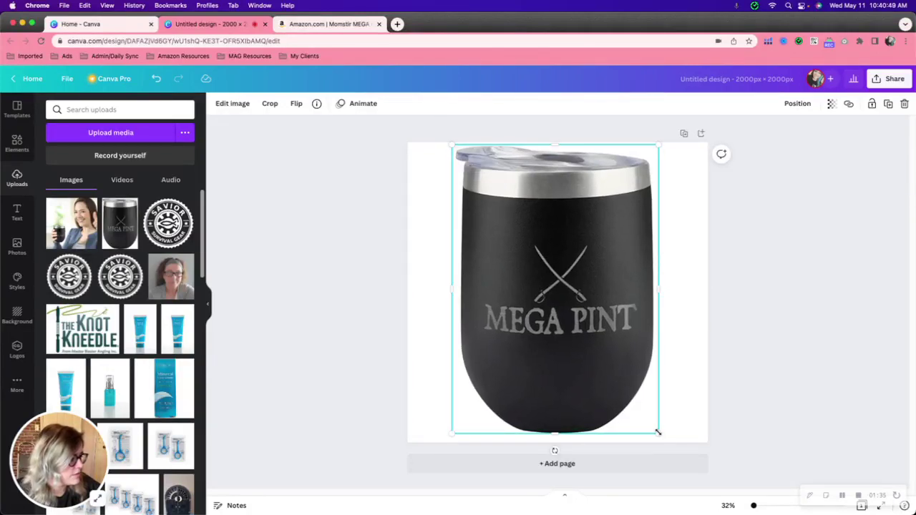
drag(661, 433, 663, 435)
click(697, 327)
drag(558, 301, 557, 300)
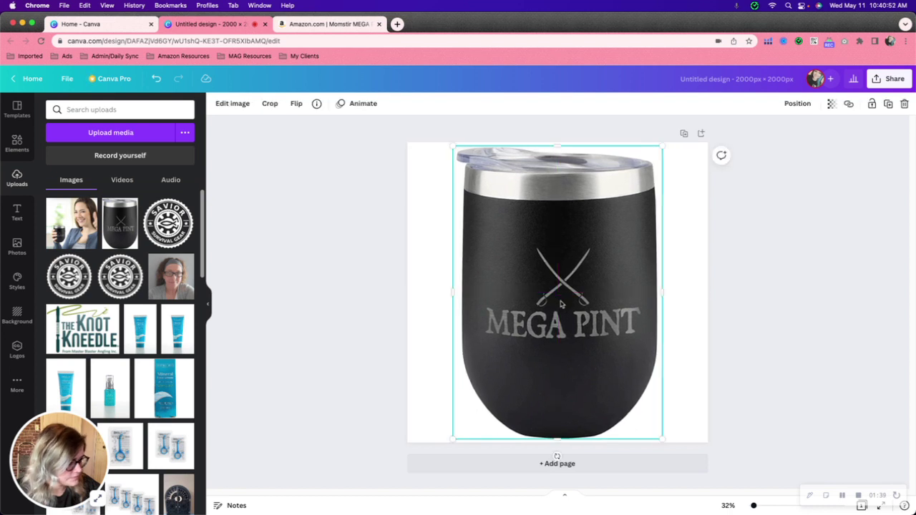
click(704, 332)
click(573, 315)
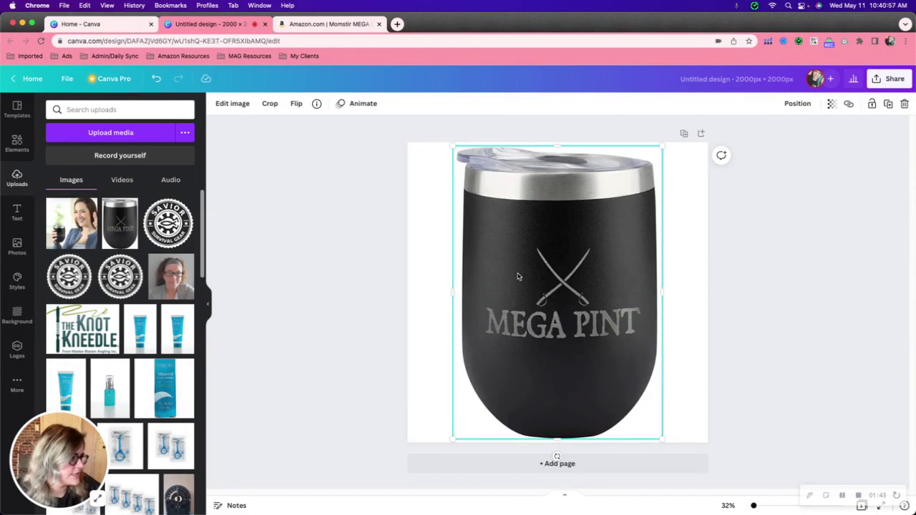
Step: Replace the tumbler with a fresh copy moved to the page's left side
key(Delete)
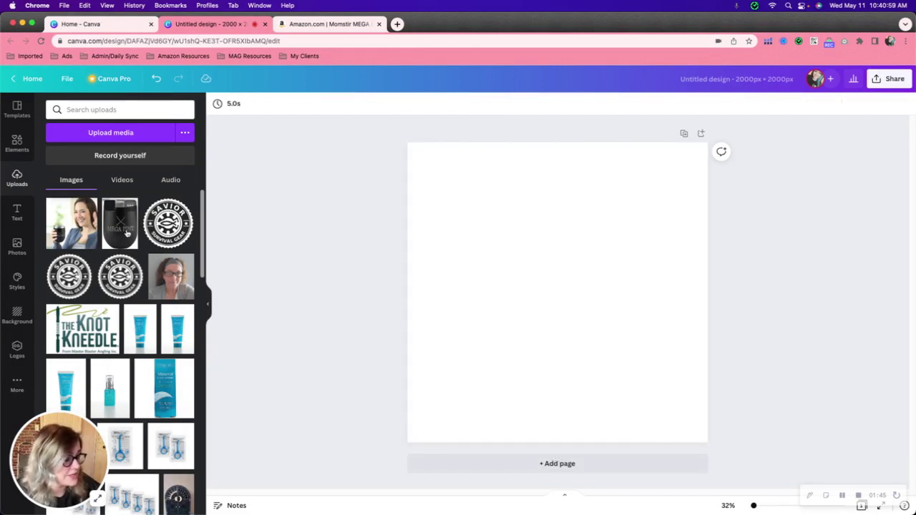
click(127, 234)
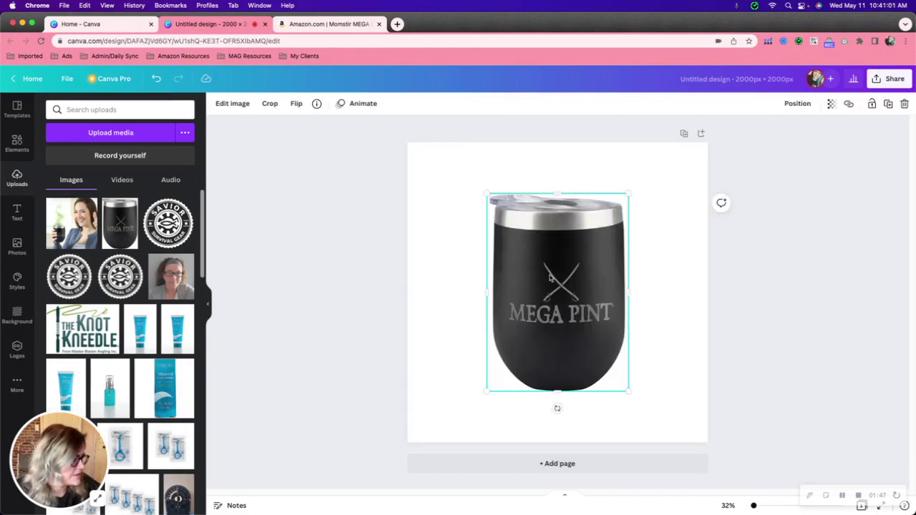
drag(547, 274, 468, 279)
double_click(469, 279)
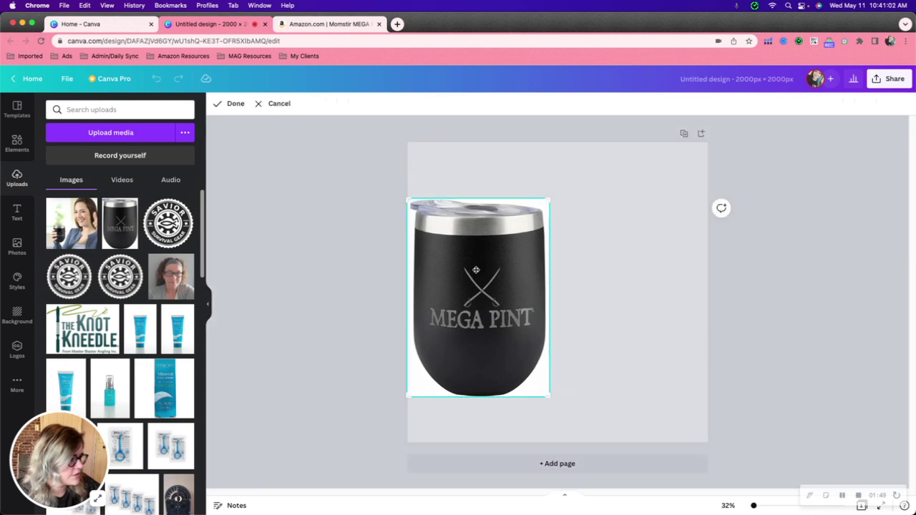
Step: Add a second tumbler copy right beside the first, then remove the right one
click(655, 264)
click(119, 223)
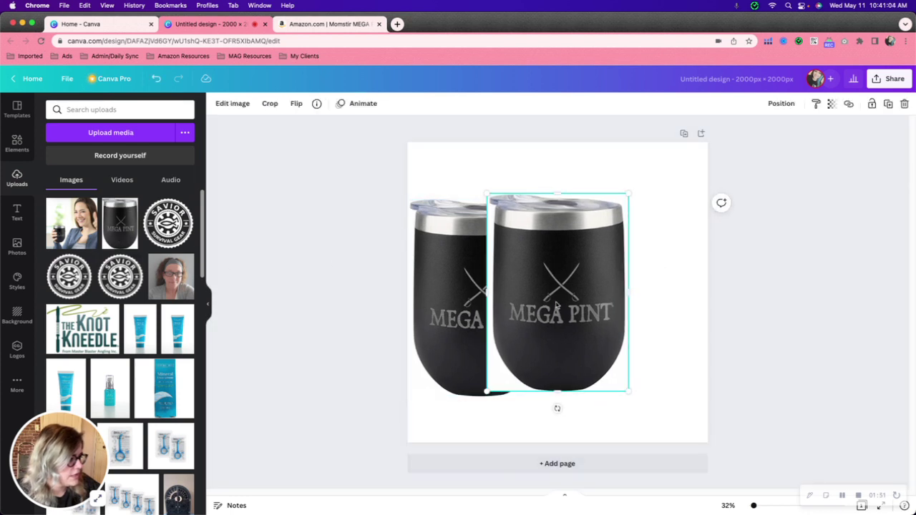
drag(556, 307, 619, 315)
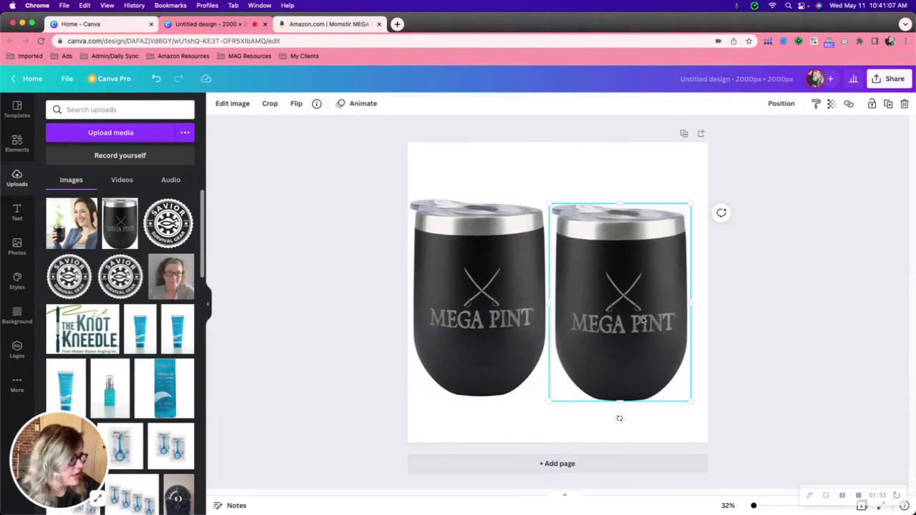
mouse_move(642, 322)
mouse_down()
mouse_move(625, 319)
mouse_move(655, 327)
mouse_up()
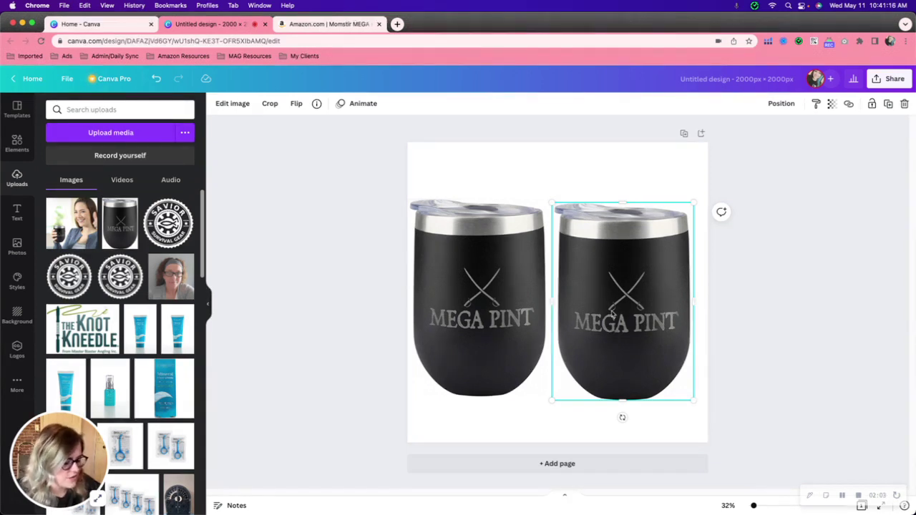
key(Delete)
click(505, 347)
Step: Delete the remaining tumbler and add the photo of the woman holding the MEGA PINT tumbler
key(Delete)
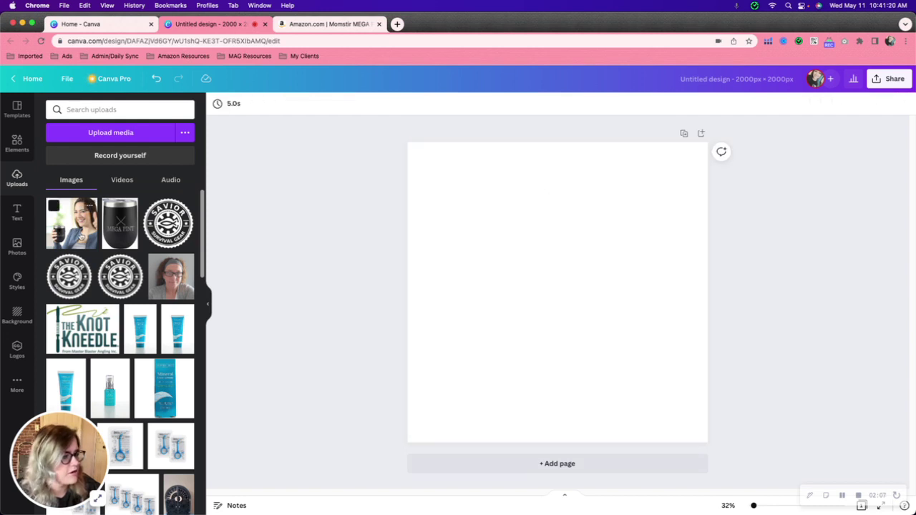
click(71, 228)
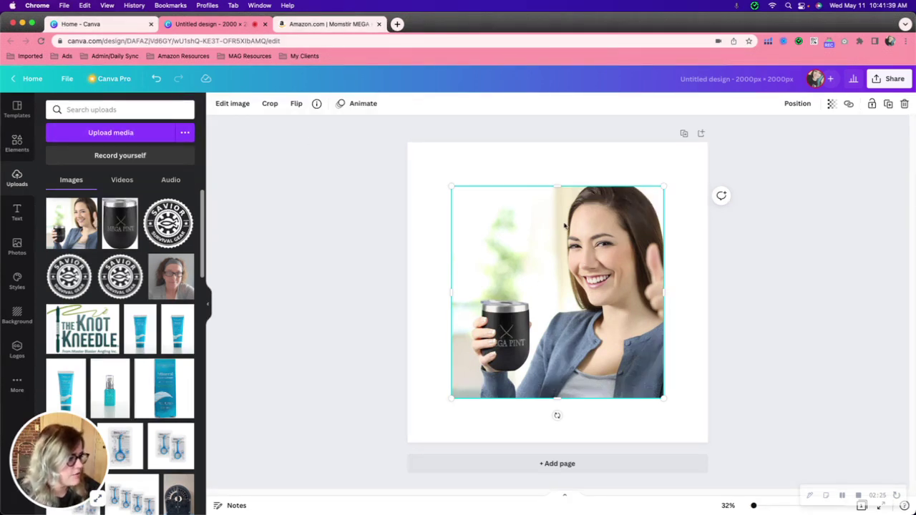
click(234, 104)
Step: Remove the photo's background, touching up the tumbler and lid area with the Erase and Restore brushes
click(70, 207)
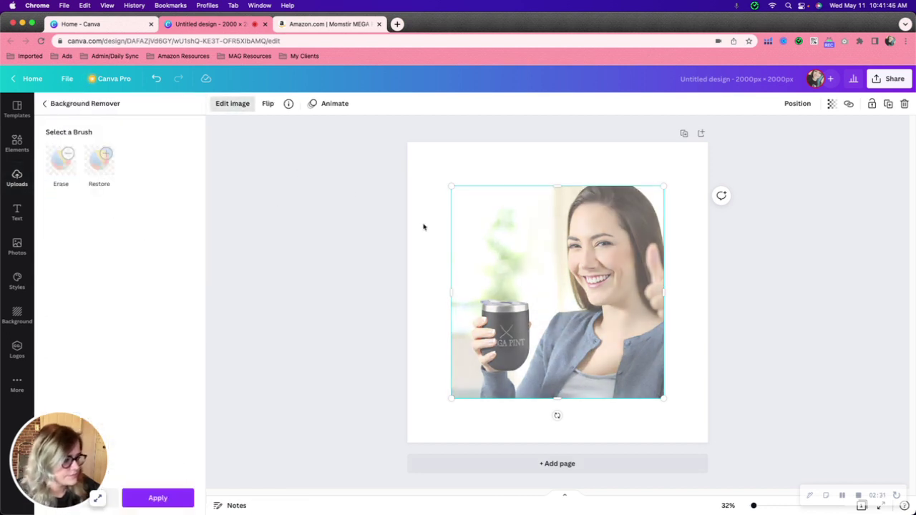
click(58, 165)
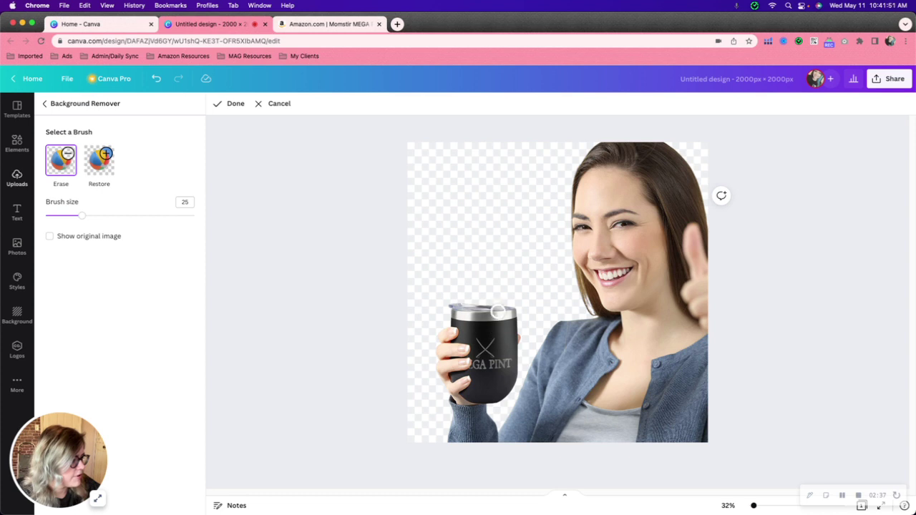
drag(460, 319, 517, 323)
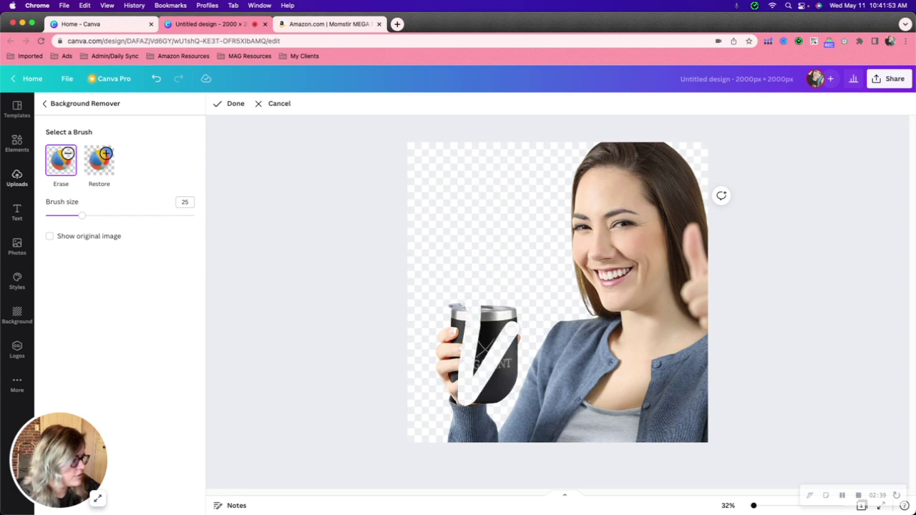
click(100, 160)
mouse_move(505, 350)
mouse_down()
mouse_move(492, 398)
mouse_move(505, 315)
mouse_move(516, 340)
mouse_move(482, 340)
mouse_move(470, 316)
mouse_move(466, 337)
mouse_move(465, 312)
mouse_move(487, 314)
mouse_move(468, 359)
mouse_move(474, 322)
mouse_move(481, 328)
mouse_move(467, 375)
mouse_move(462, 348)
mouse_move(466, 414)
mouse_move(457, 395)
mouse_move(468, 376)
mouse_move(471, 404)
mouse_move(481, 344)
mouse_move(489, 356)
mouse_move(483, 405)
mouse_move(481, 348)
mouse_up()
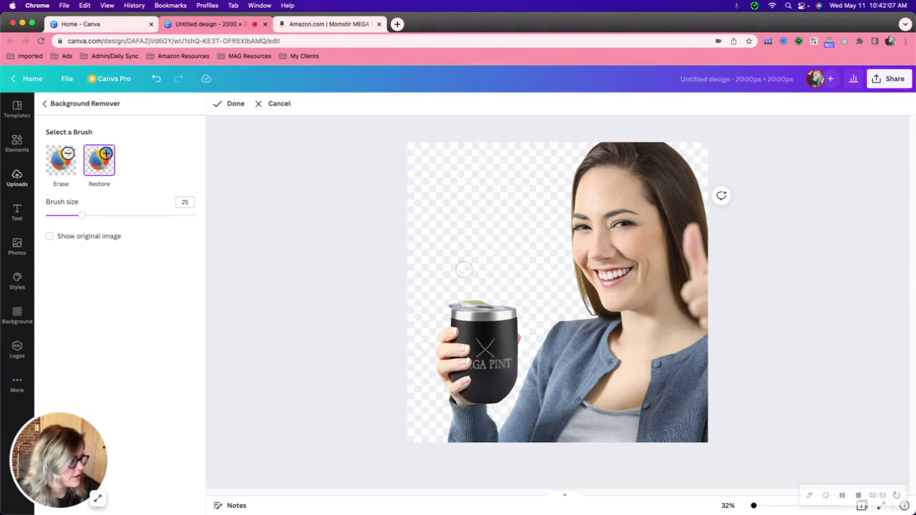
drag(465, 298, 478, 295)
click(62, 171)
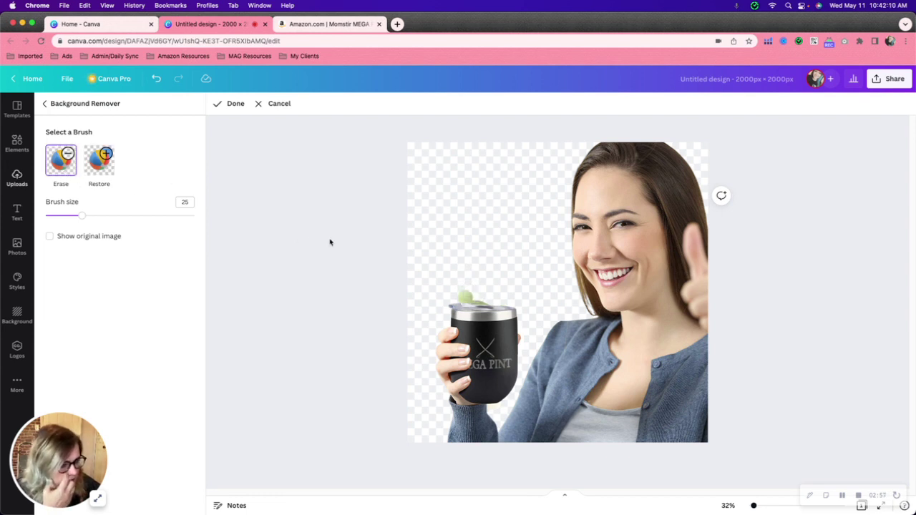
mouse_move(486, 301)
mouse_down()
mouse_move(448, 290)
mouse_move(493, 297)
mouse_move(466, 297)
mouse_up()
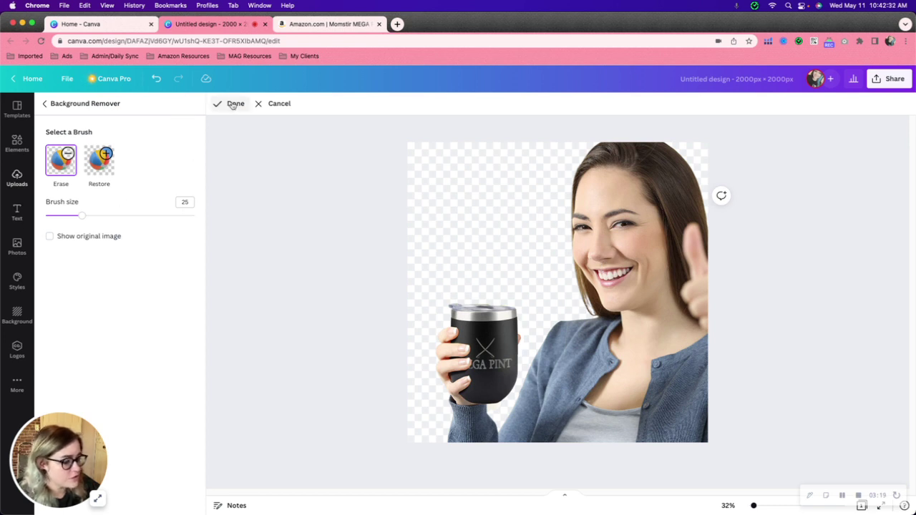
click(32, 351)
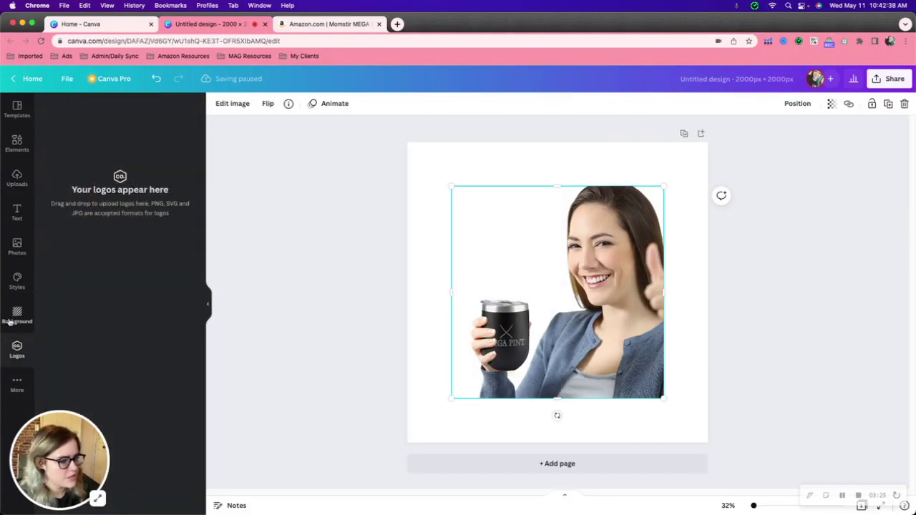
Step: Add a half-size heading reading 'Great for parties!' and position it beside the woman's face
click(17, 215)
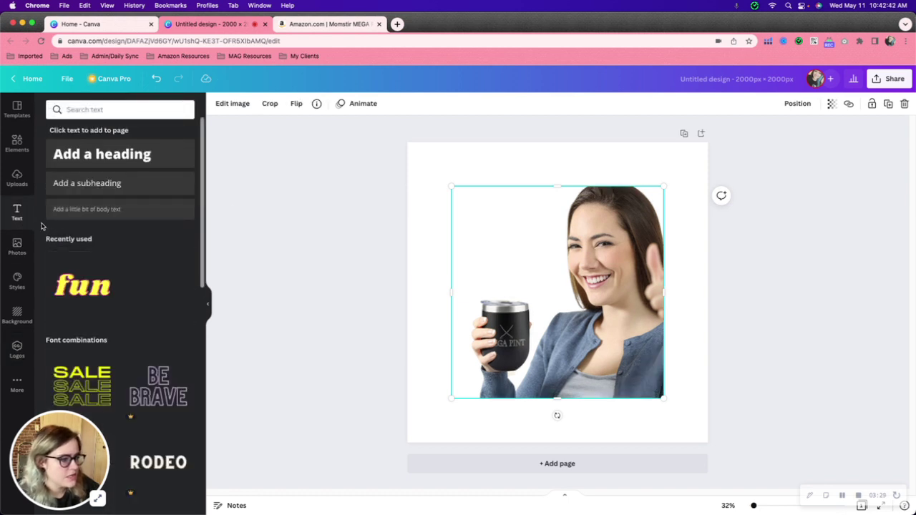
click(504, 178)
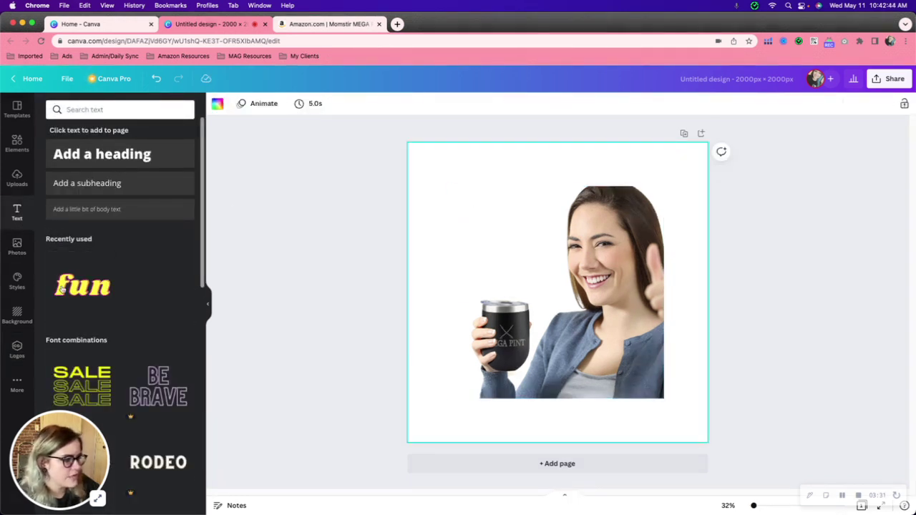
click(106, 154)
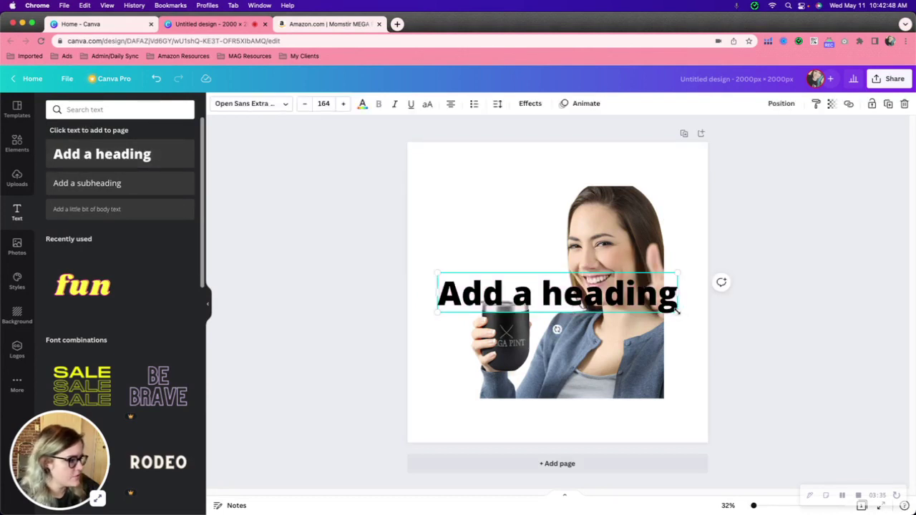
drag(675, 307, 558, 294)
double_click(493, 282)
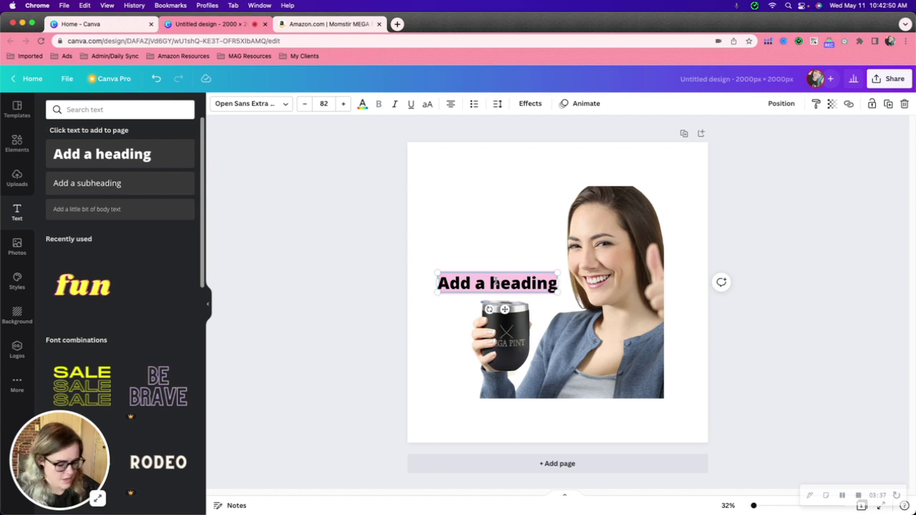
text(Great f)
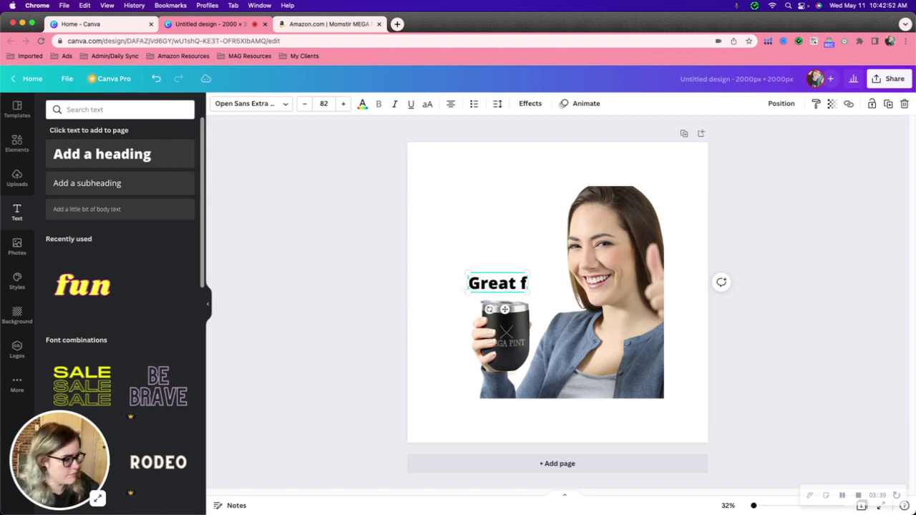
text(or parties!)
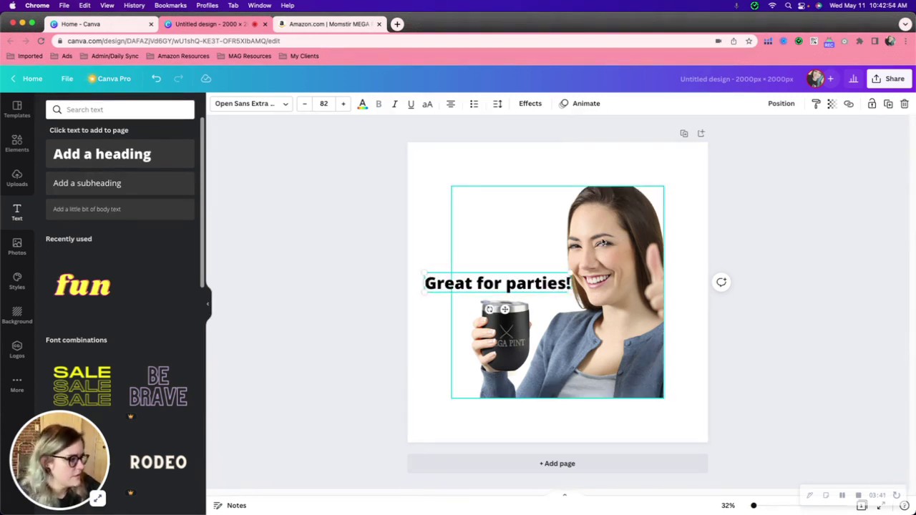
click(425, 229)
drag(517, 287, 499, 266)
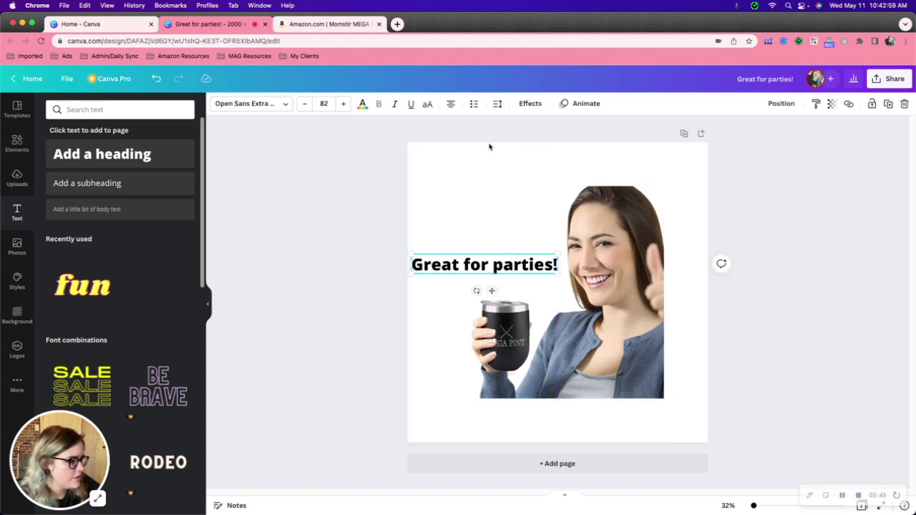
click(505, 192)
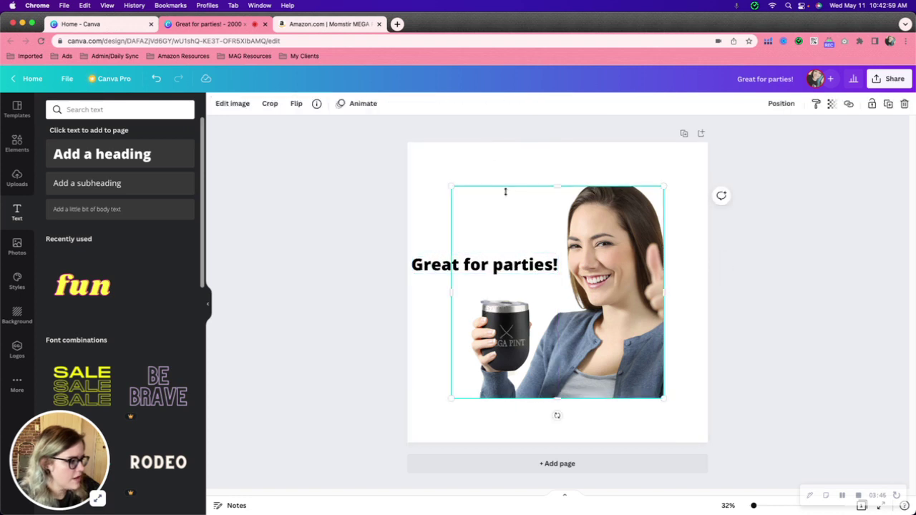
Step: Look through the Elements and Templates panels, then delete the woman-and-tumbler photo
click(18, 154)
scroll(147, 332, down, 5)
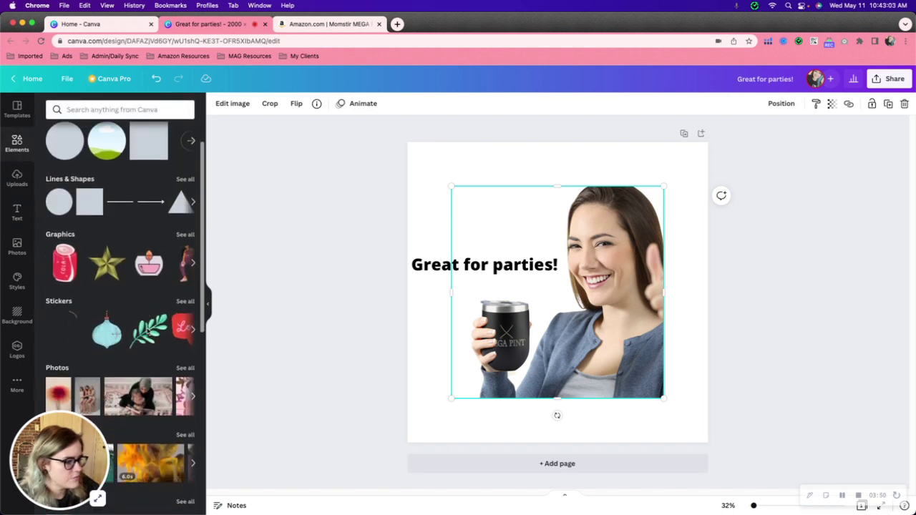
scroll(147, 332, up, 5)
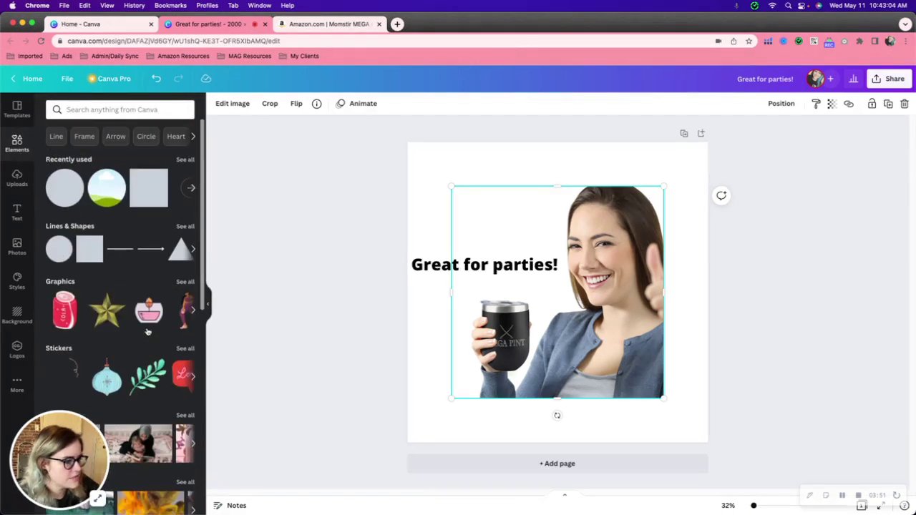
click(17, 109)
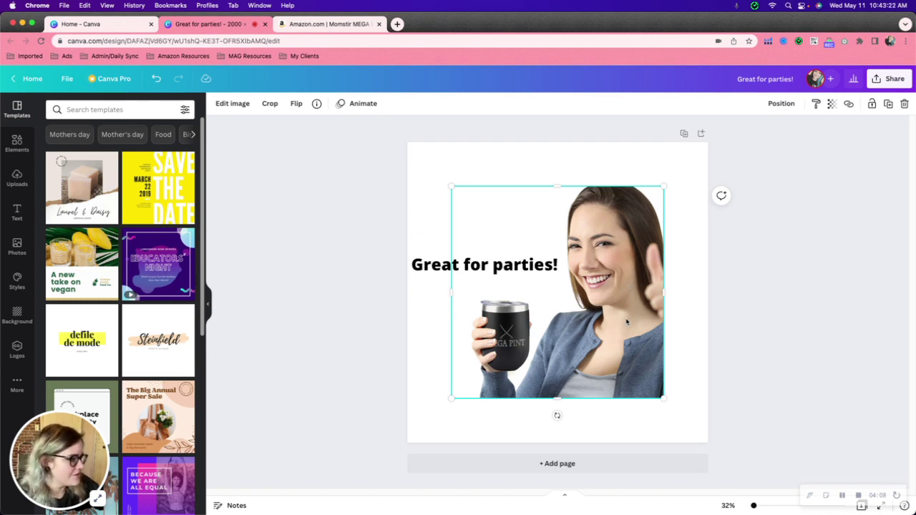
key(Delete)
click(503, 265)
key(Delete)
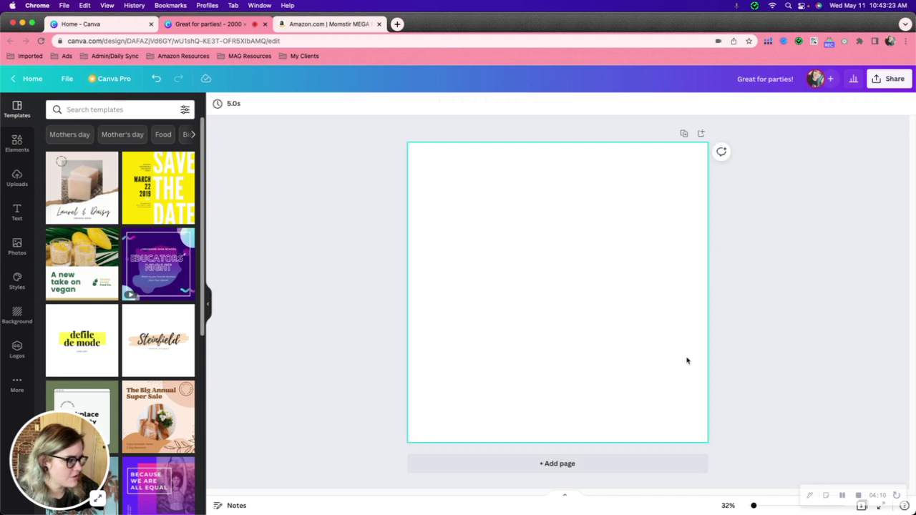